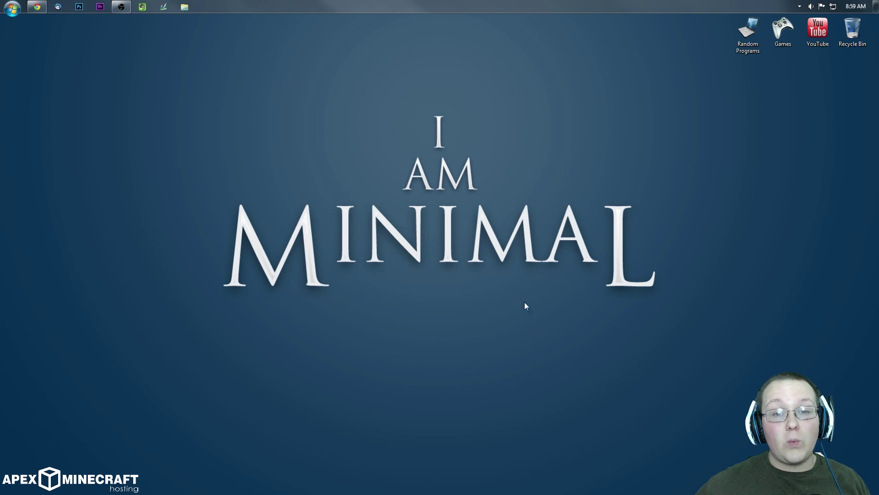
Step: Open the Shaders Mod forum thread in the browser and follow its alpha version v2.4.1 link for Minecraft 1.8
left_click(41, 6)
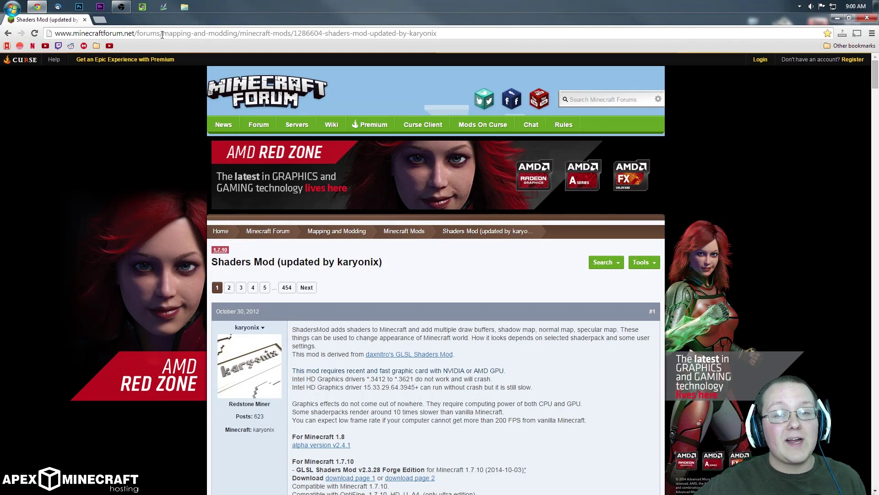
scroll(334, 327, "down", 3)
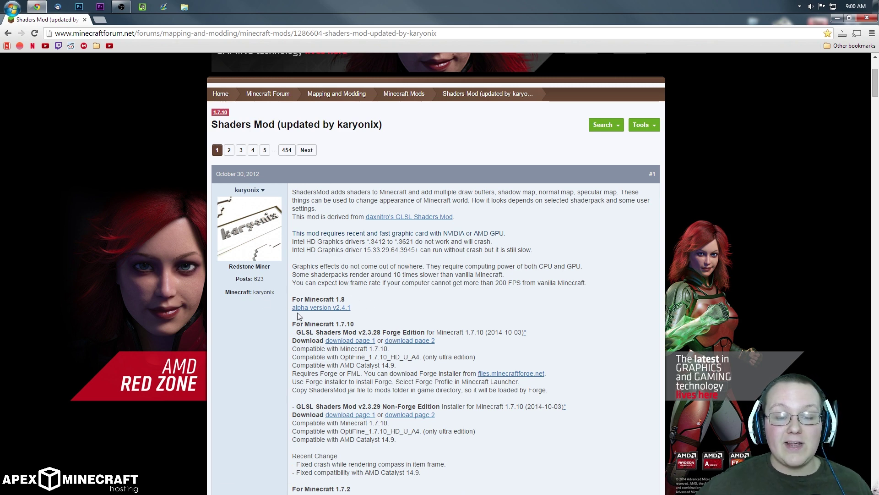
left_click(323, 308)
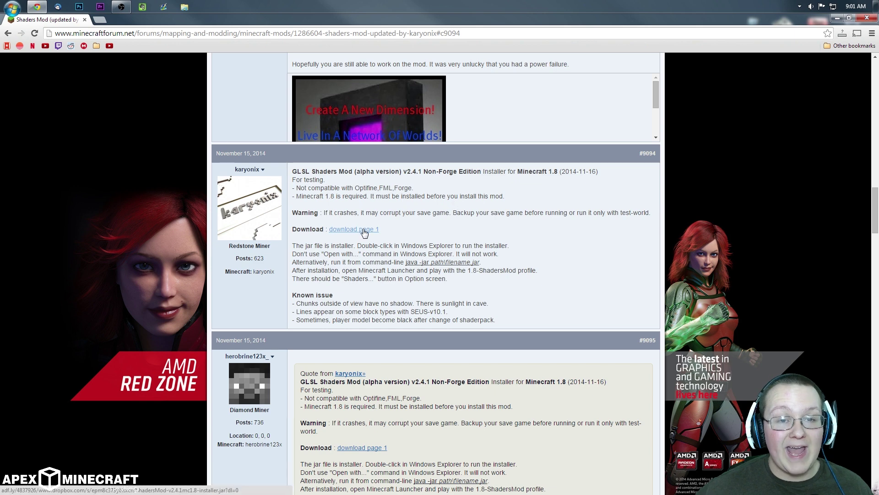
Step: Open the GLSL Shaders Mod v2.3.28 Forge Edition download page for Minecraft 1.7.10, and return to the 1.8 alpha version post
left_click(8, 34)
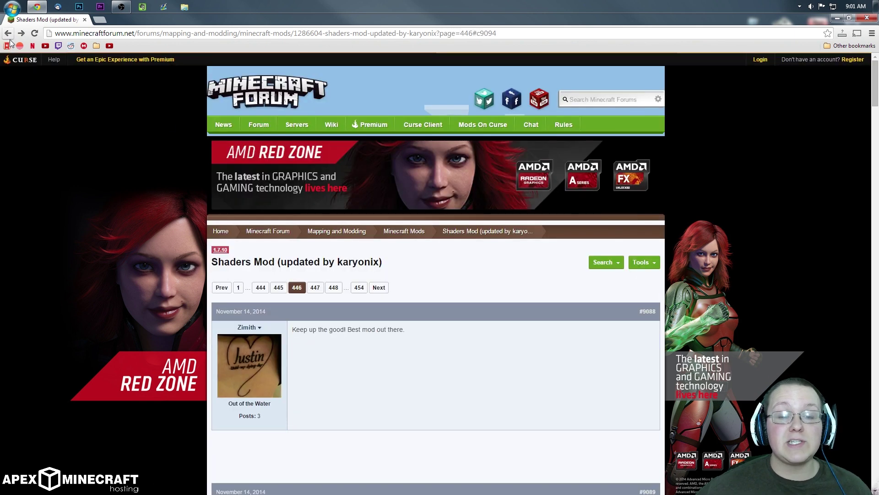
left_click(8, 34)
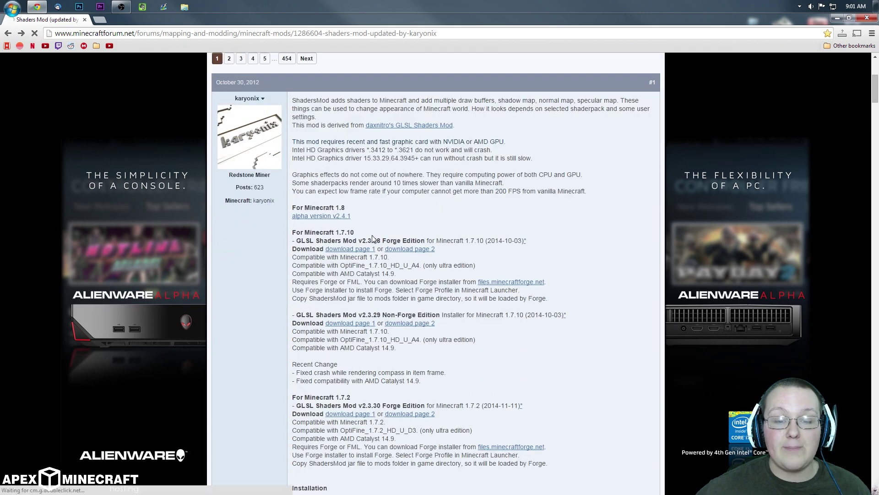
left_click(350, 249)
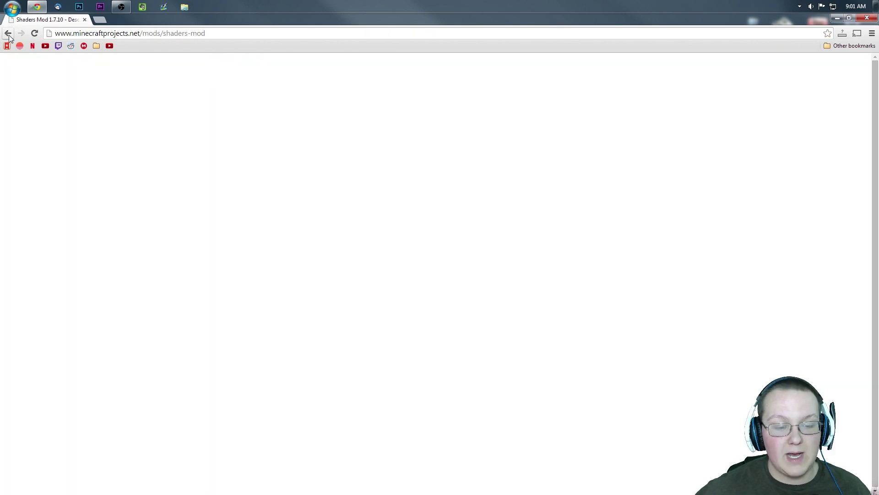
left_click(9, 34)
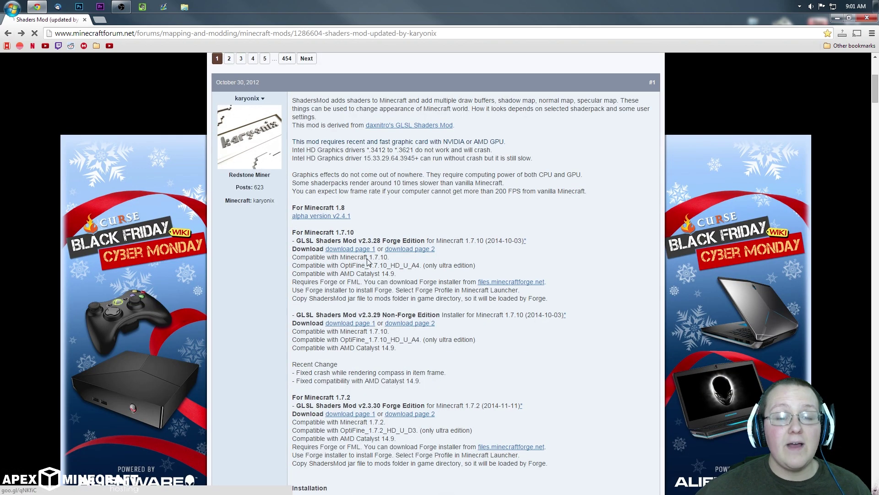
left_click(319, 217)
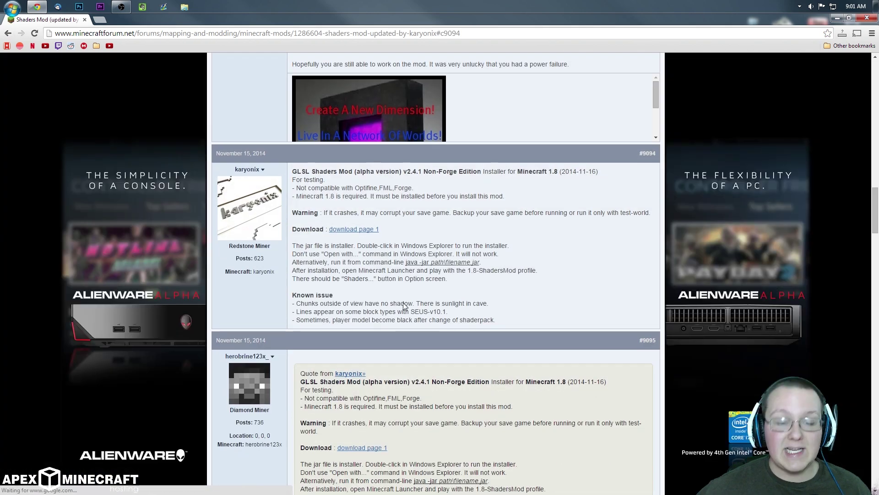
Step: Download the ShadersMod-v2.4.1mc1.8-installer.jar file from Dropbox past the adf.ly ad, and keep the file
left_click(366, 232)
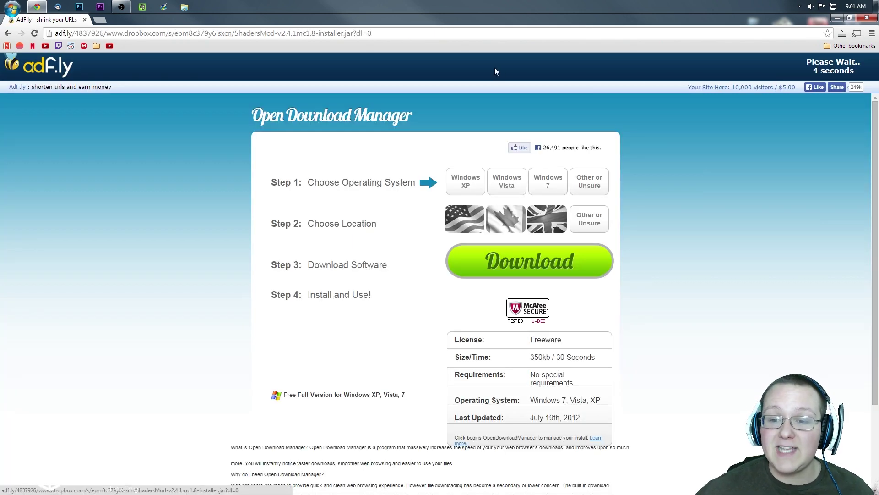
right_click(469, 65)
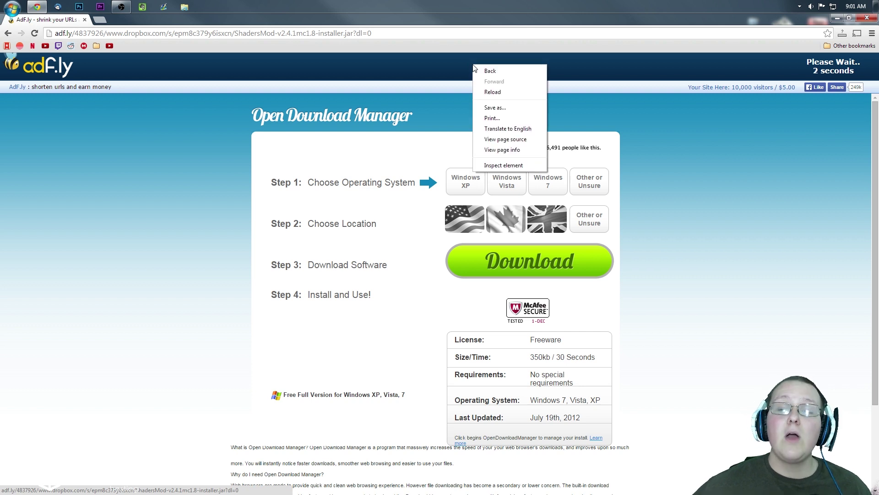
left_click(380, 65)
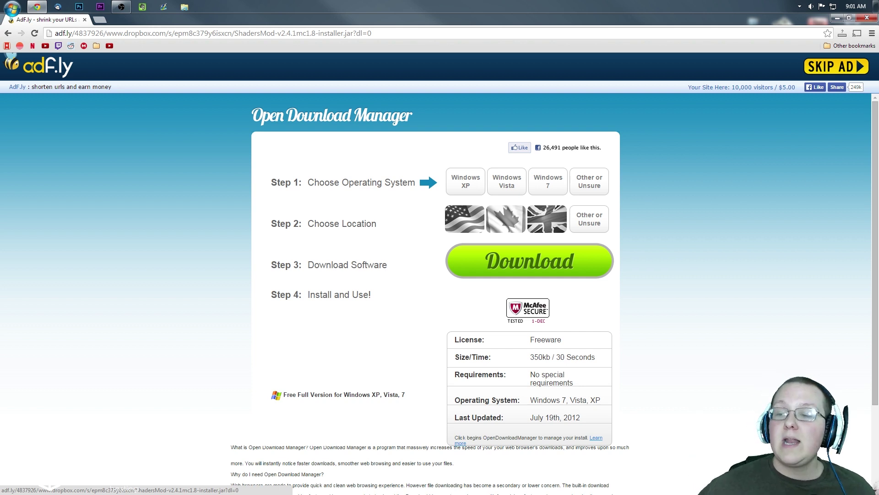
left_click(840, 73)
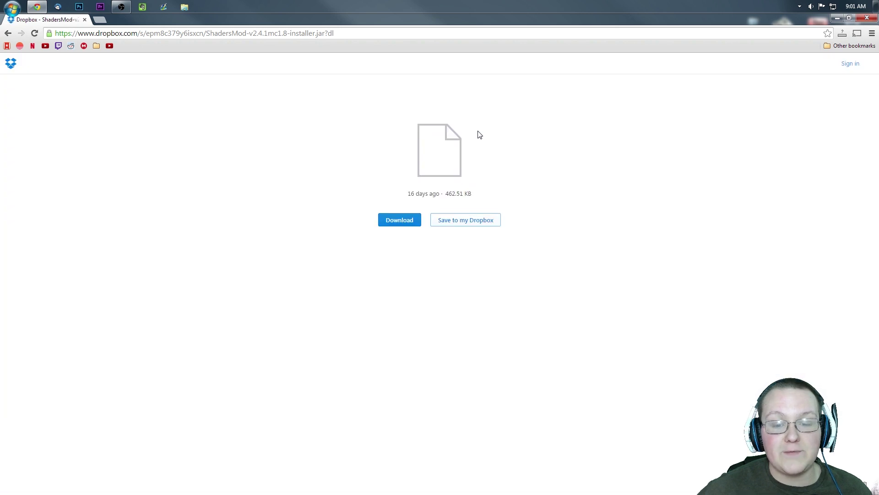
left_click(401, 225)
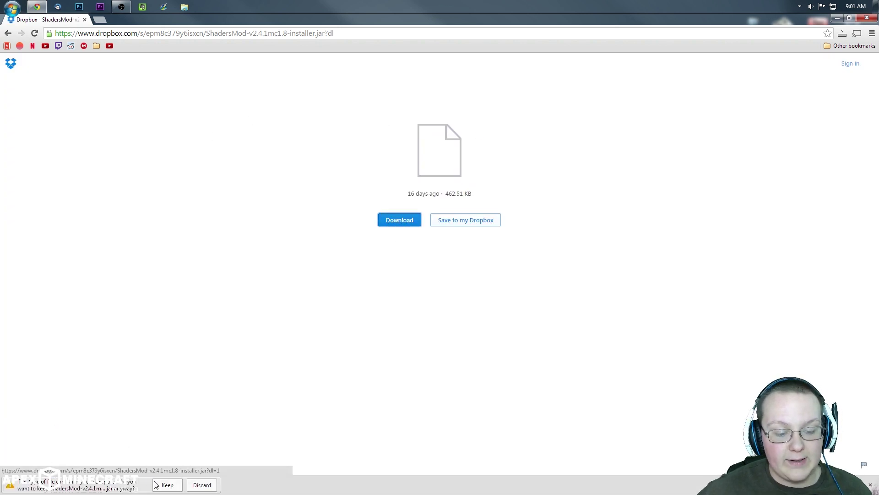
left_click(158, 484)
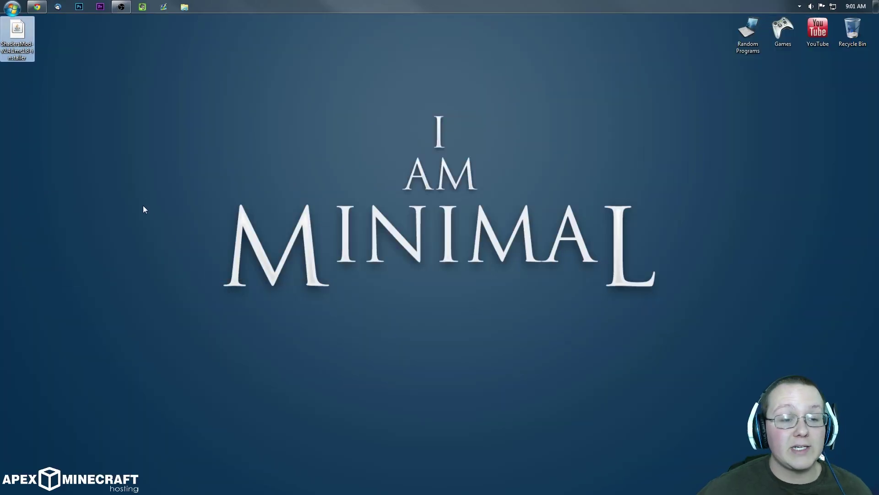
Step: Move the ShadersMod installer from the desktop into the Downloads folder and back to the desktop
left_click(143, 207)
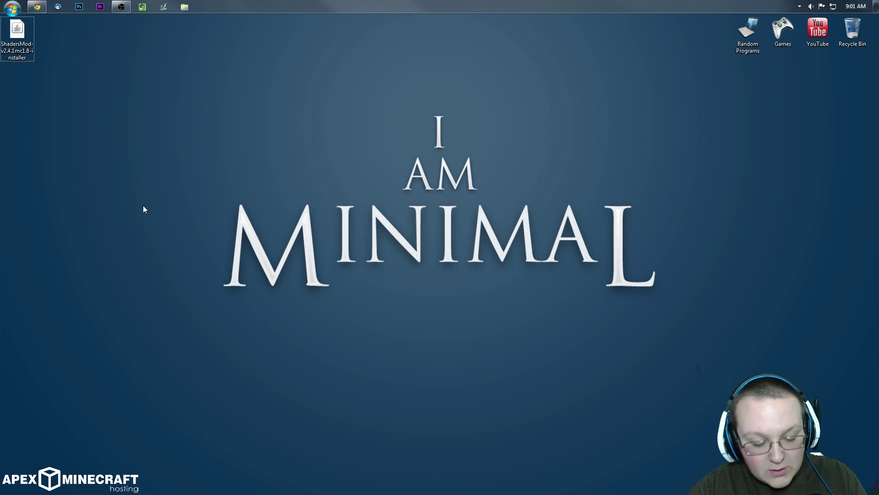
key("super+r")
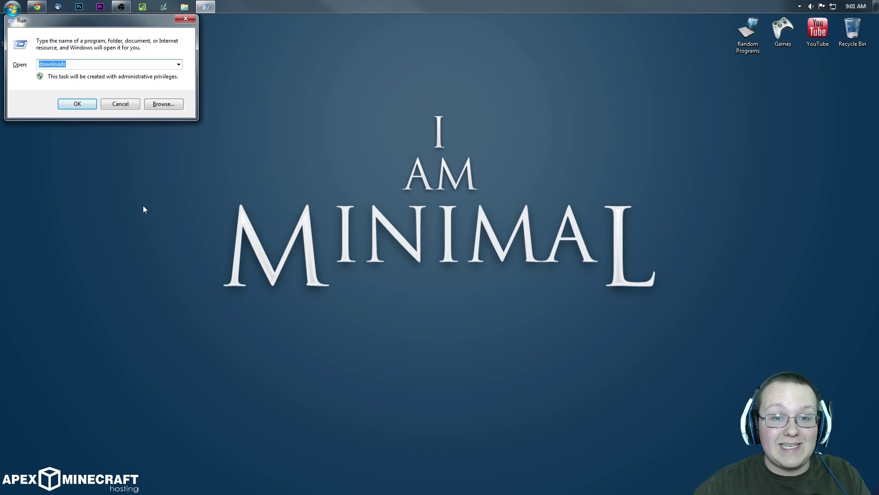
type("downloads")
key("Return")
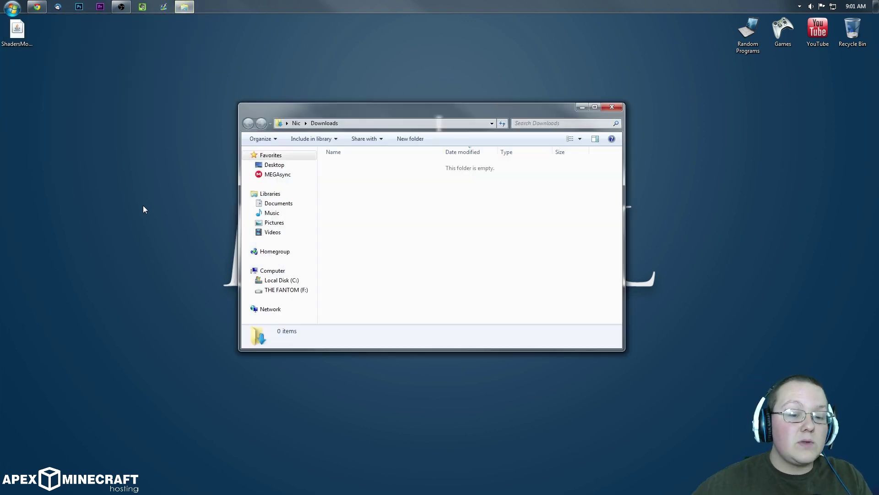
left_click_drag(19, 30, 338, 308)
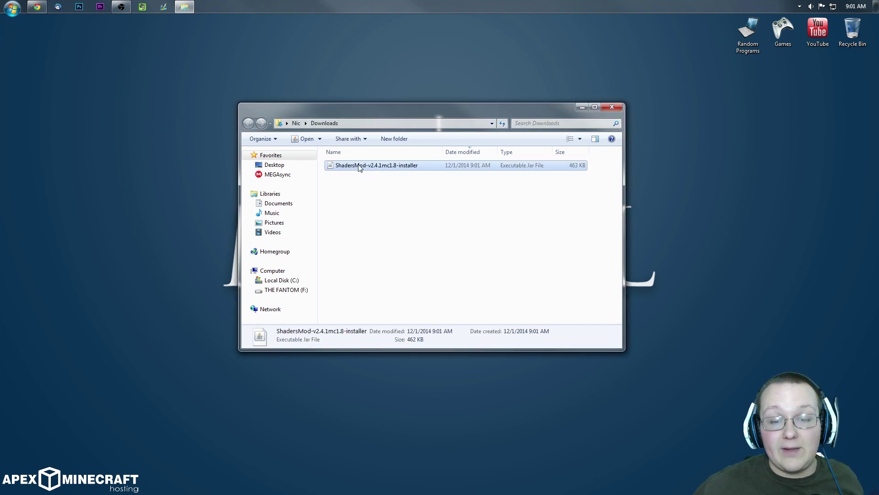
left_click_drag(370, 161, 12, 44)
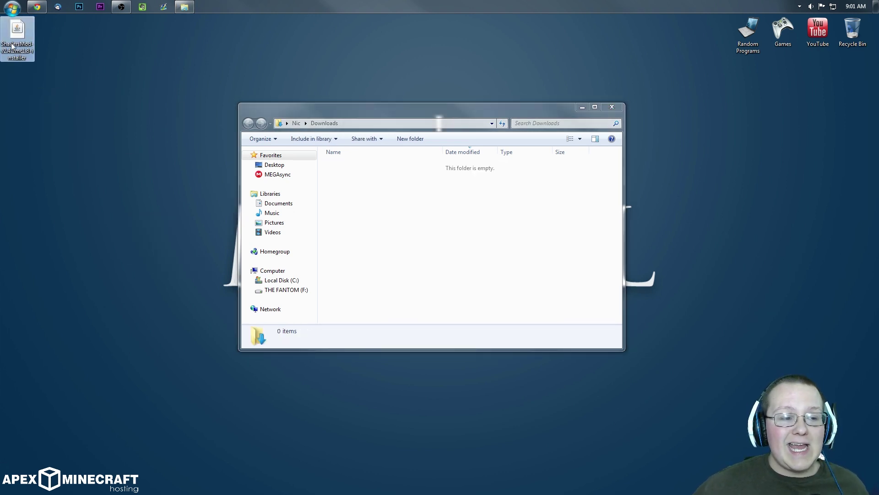
left_click(601, 113)
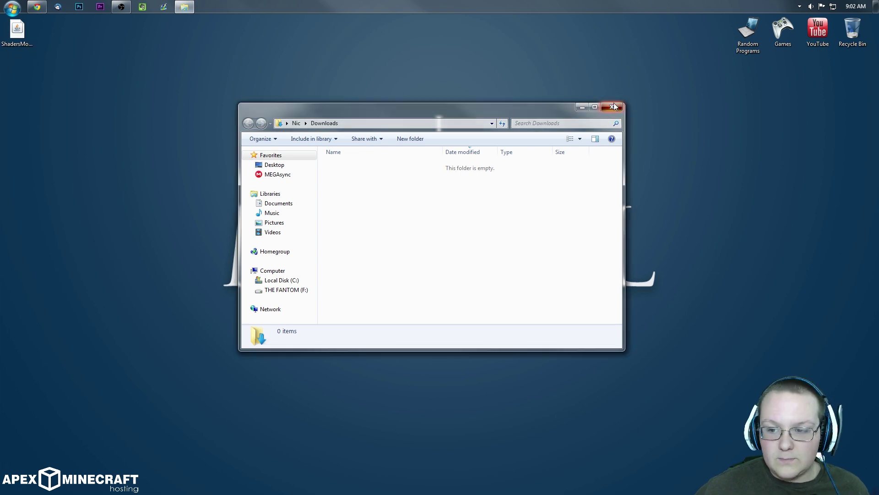
left_click(614, 106)
Step: Run the ShadersMod installer with Java(TM) Platform SE binary and install it to the .minecraft folder, accepting the ASM license
right_click(26, 34)
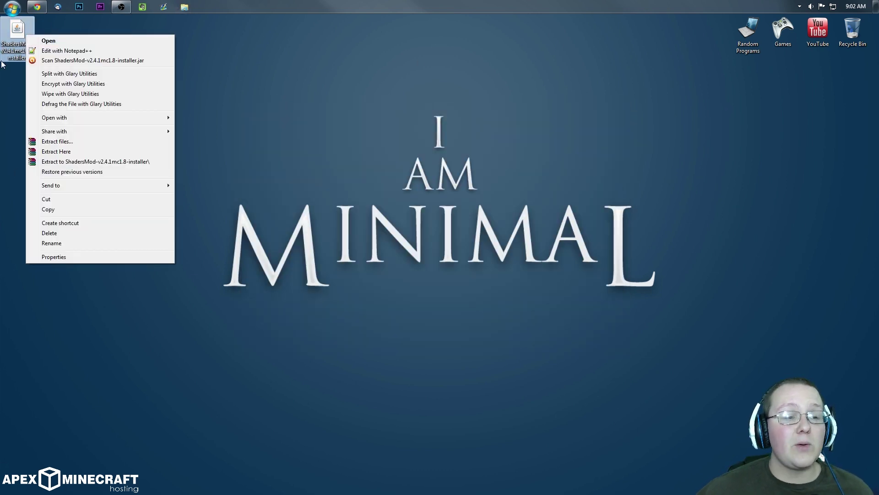
mouse_move(87, 118)
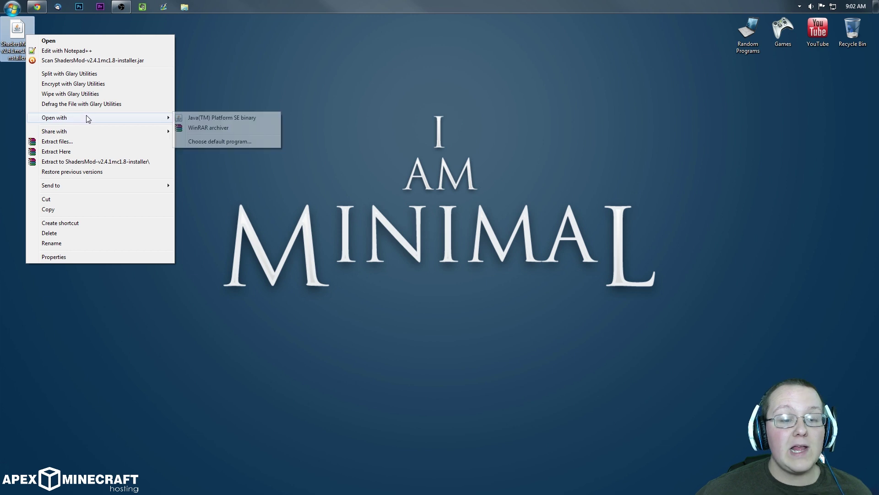
left_click(225, 119)
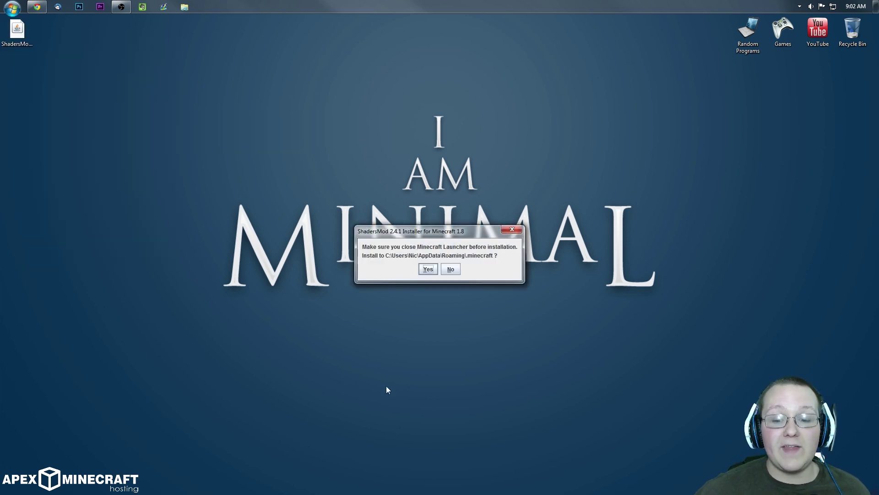
left_click(428, 269)
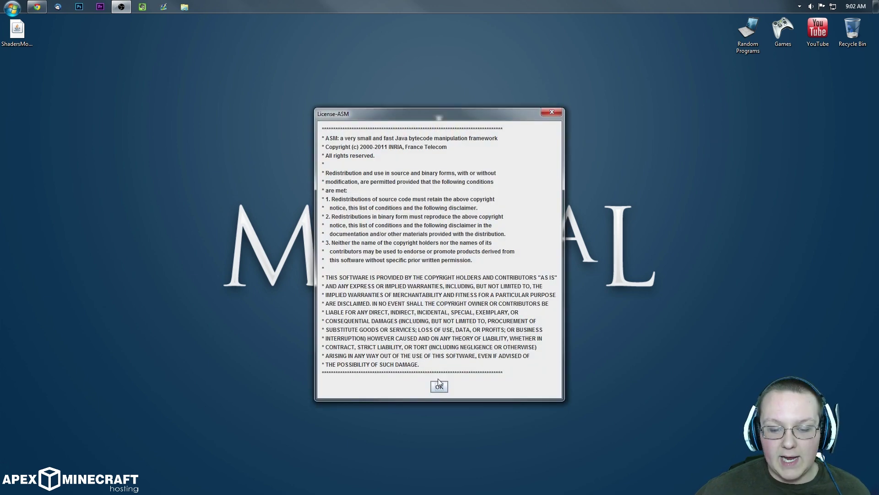
left_click(439, 385)
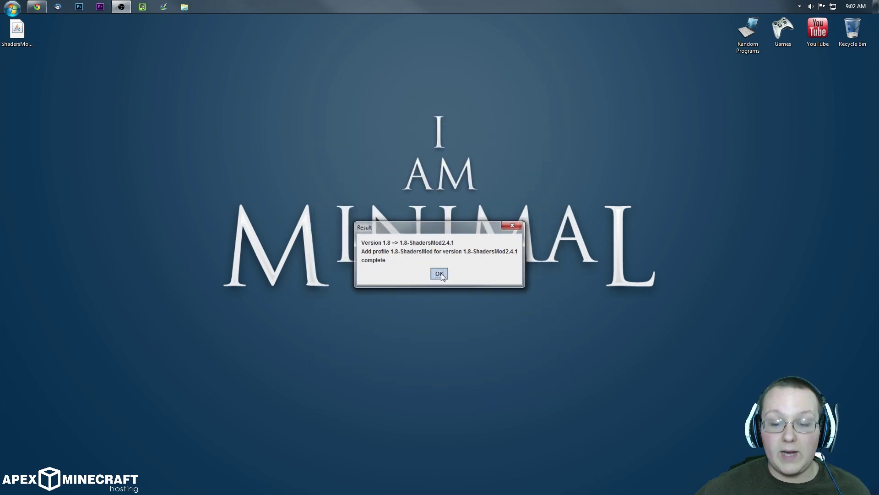
left_click(439, 274)
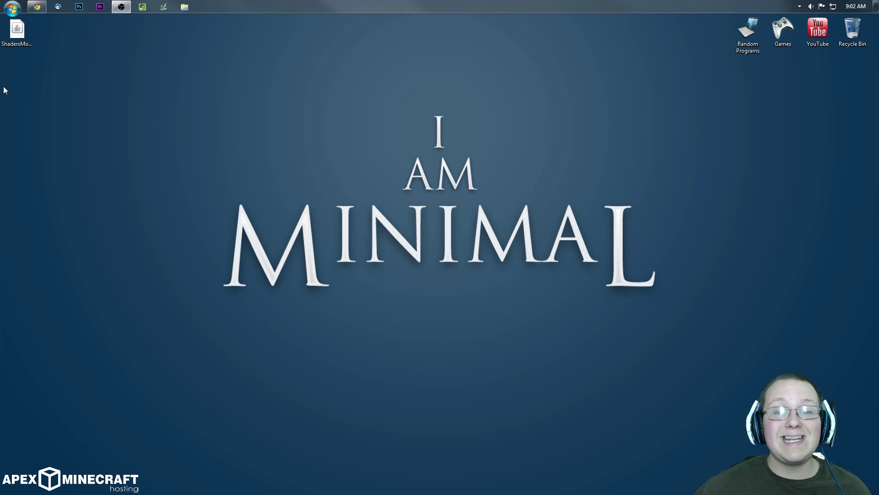
Step: Remove the ShadersMod installer from the desktop and launch Minecraft from the Minecraft folder inside Games
left_click_drag(17, 29, 783, 30)
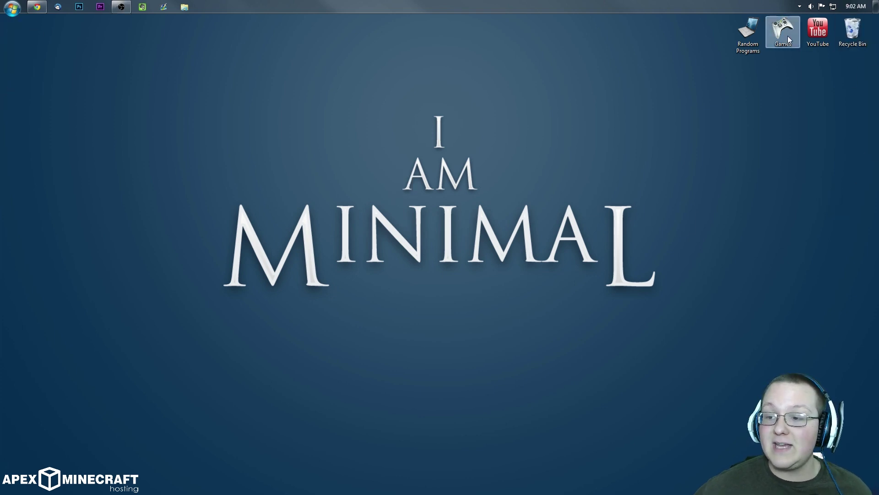
double_click(783, 29)
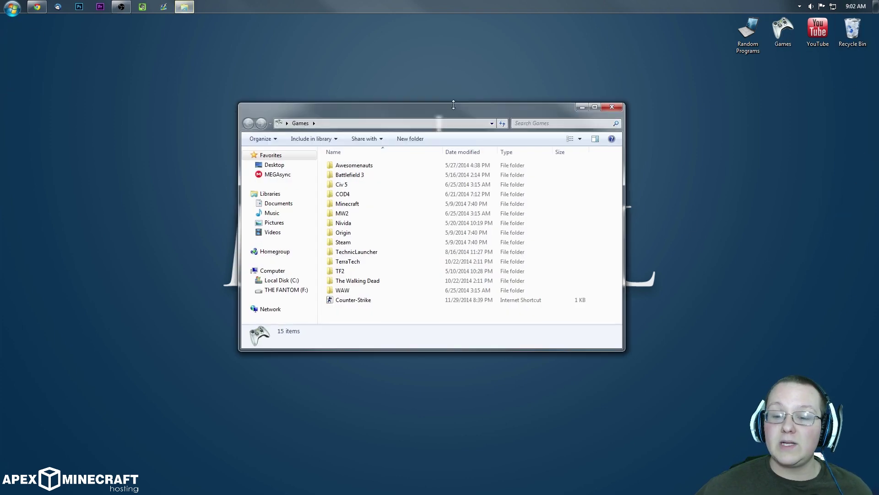
left_click(364, 203)
double_click(386, 208)
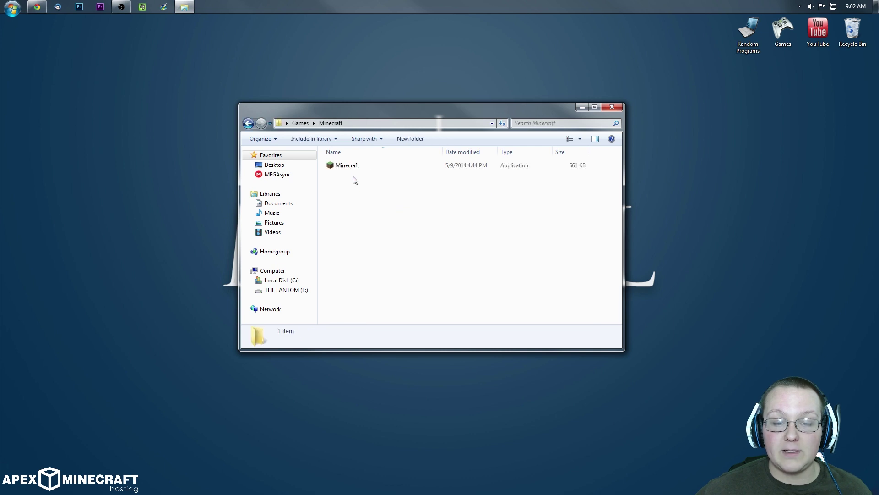
double_click(372, 165)
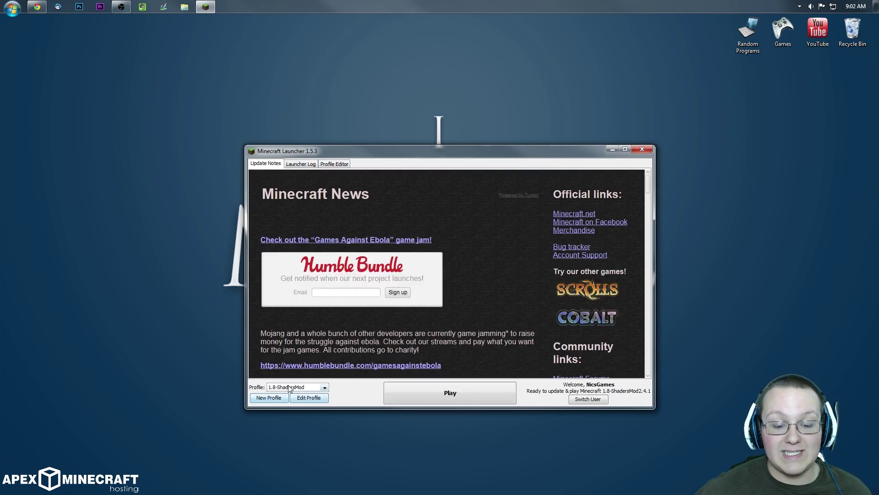
Step: Switch the launcher to the NicsGames profile and open that profile for editing
left_click(293, 388)
left_click(288, 402)
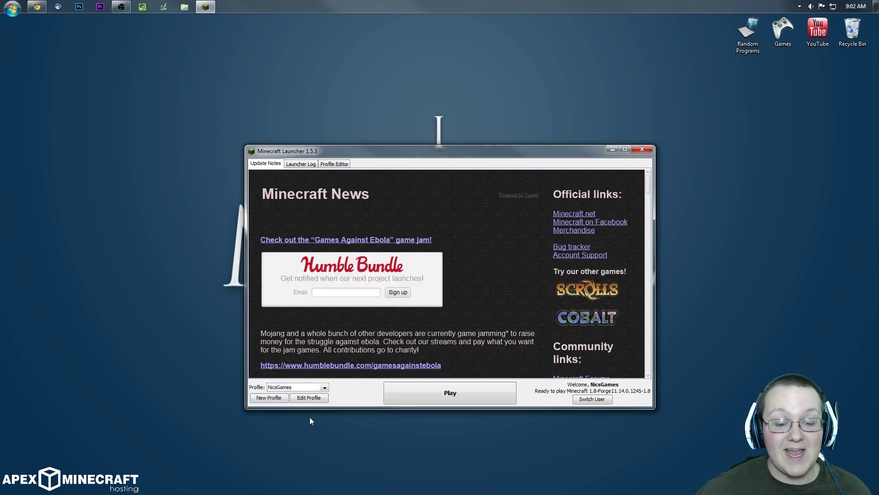
left_click(307, 398)
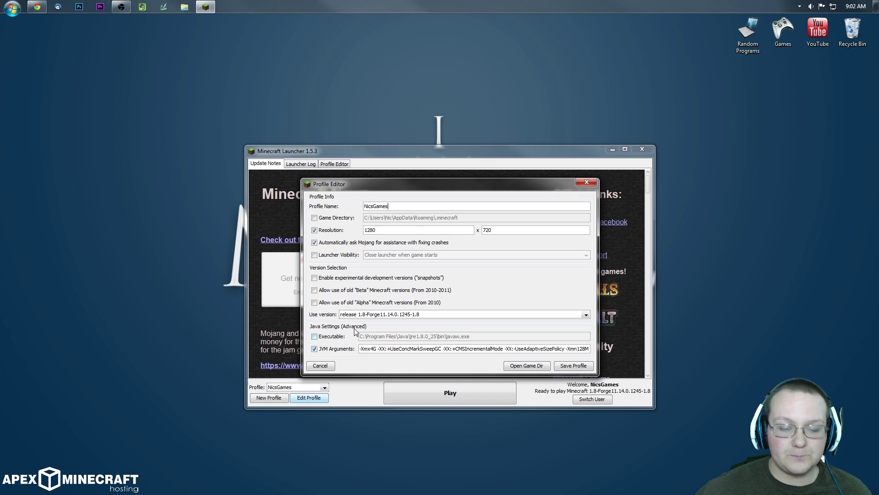
left_click(355, 315)
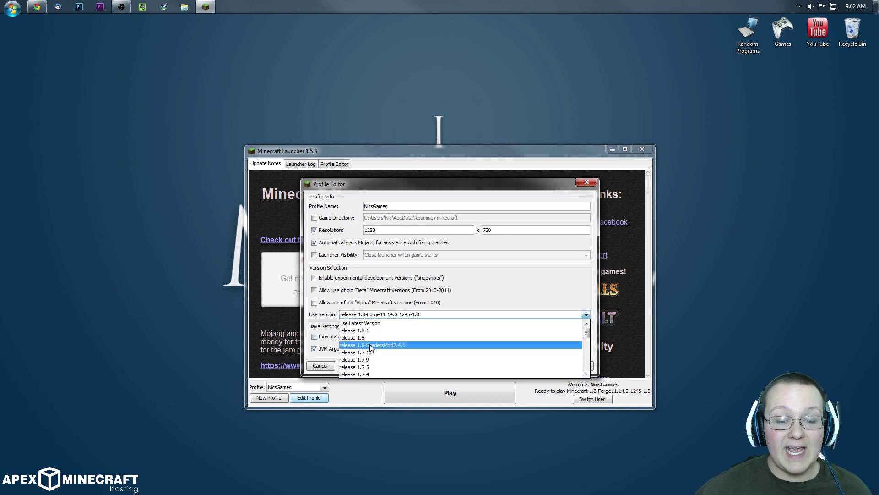
left_click(365, 338)
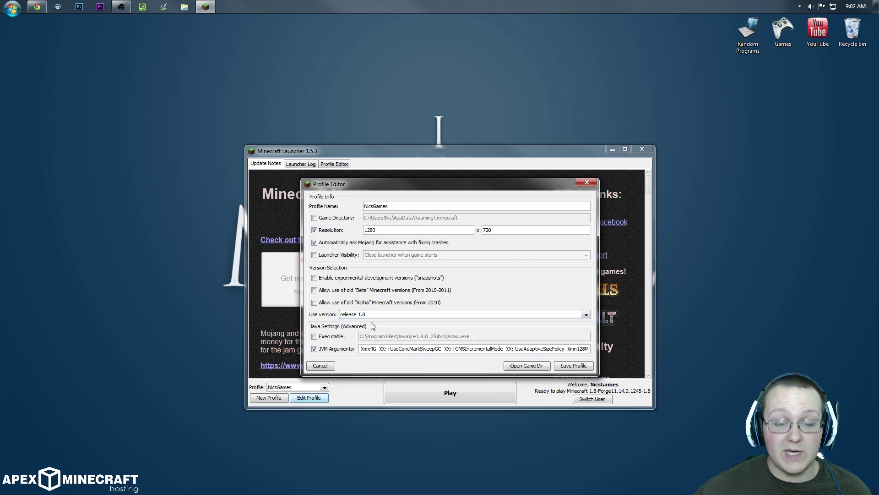
left_click(371, 315)
left_click(362, 330)
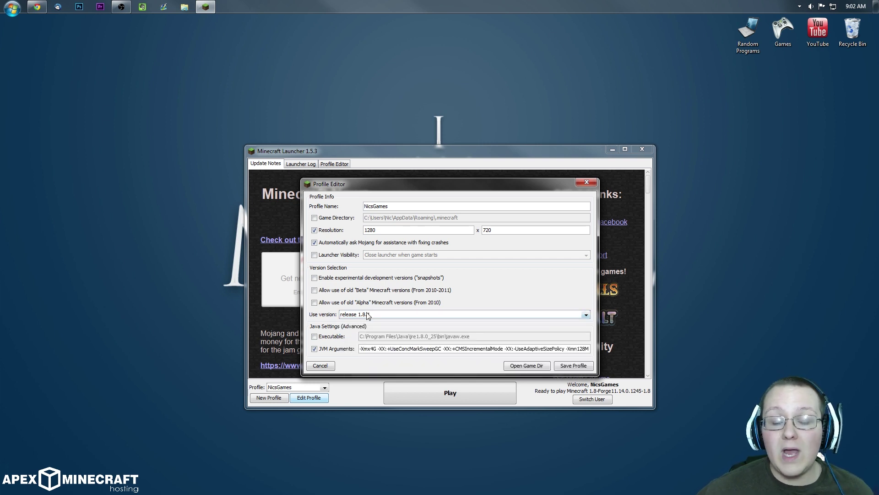
Step: Set the profile's version to release 1.8-ShadersMod2.4.1 and save the profile
left_click(365, 315)
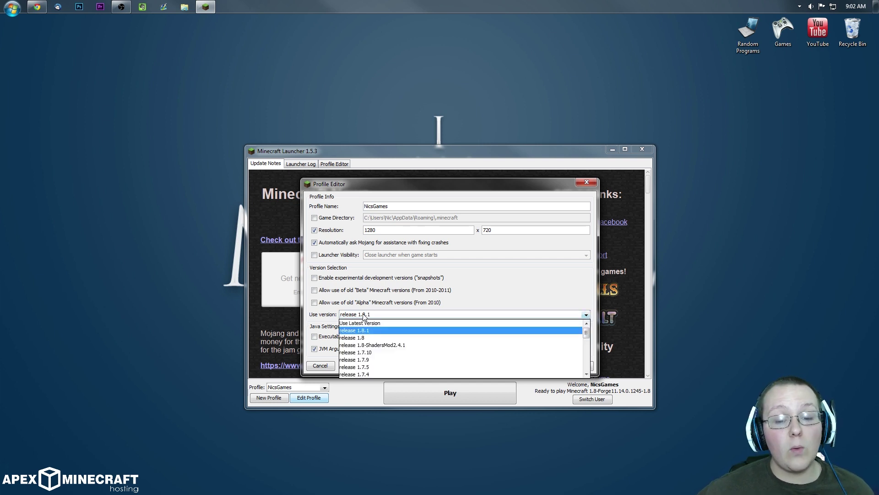
left_click(396, 346)
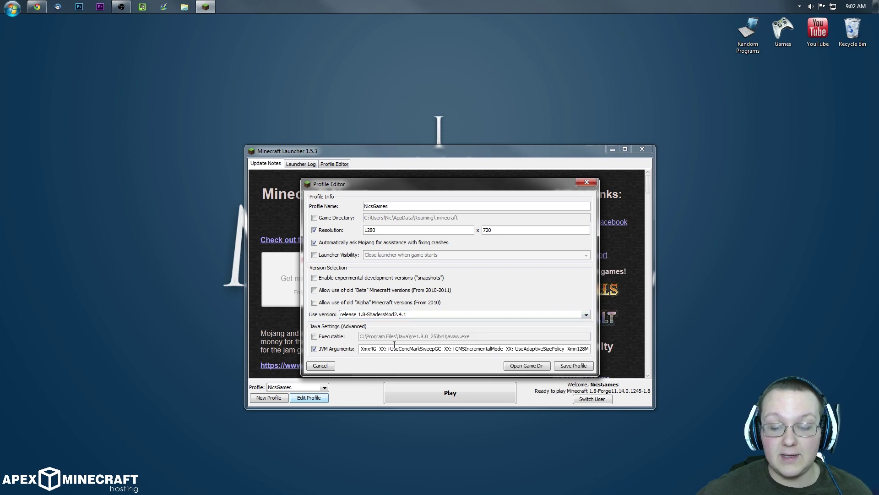
left_click(574, 365)
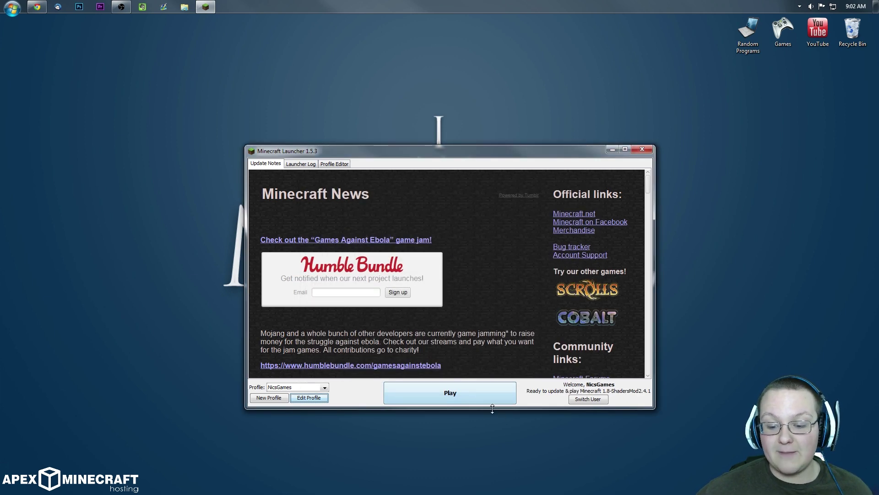
Step: Start the game with the edited profile and load the CrysisCraft singleplayer world
left_click(468, 394)
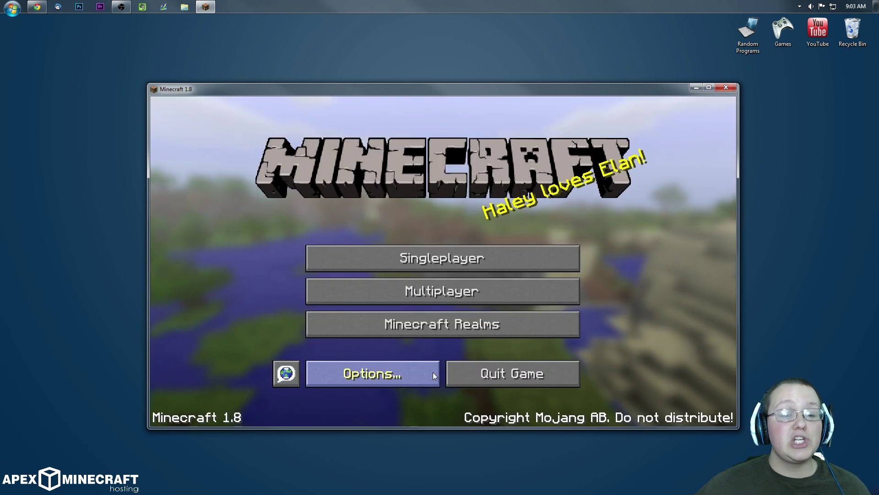
left_click(436, 265)
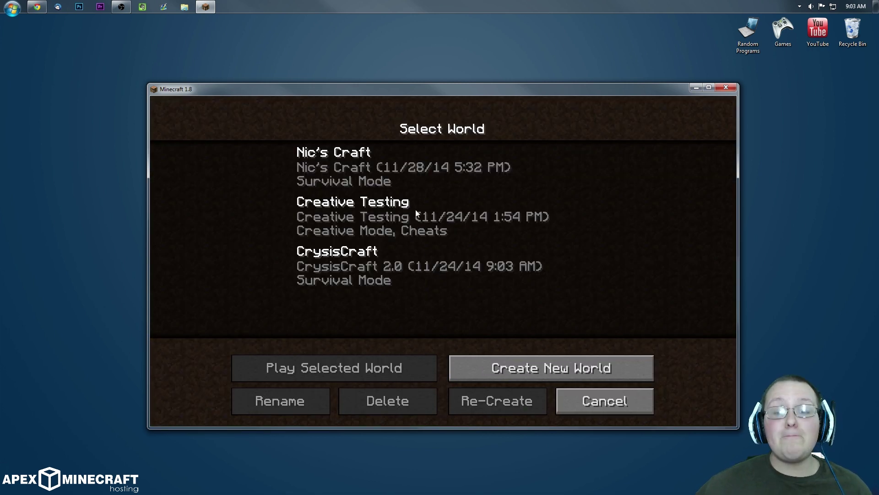
double_click(393, 245)
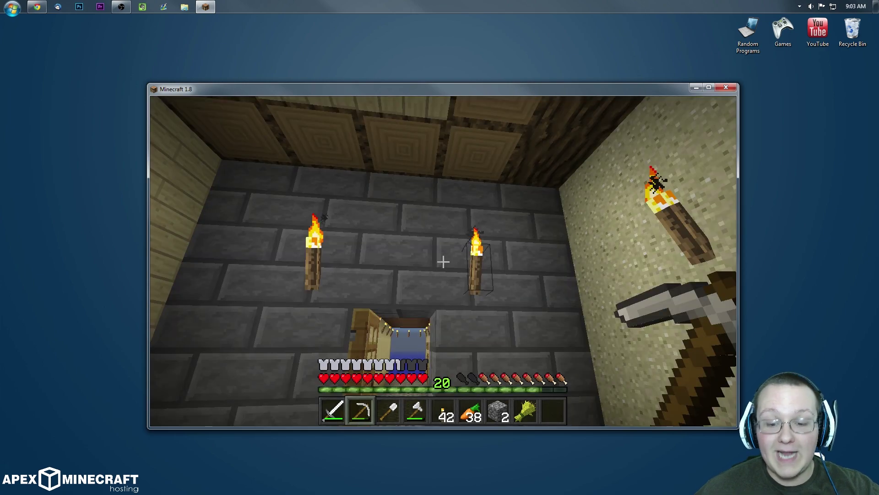
Step: Climb the ladder, walk out of the house and look over the fenced animal pens without shaders
mouse_move(443, 262)
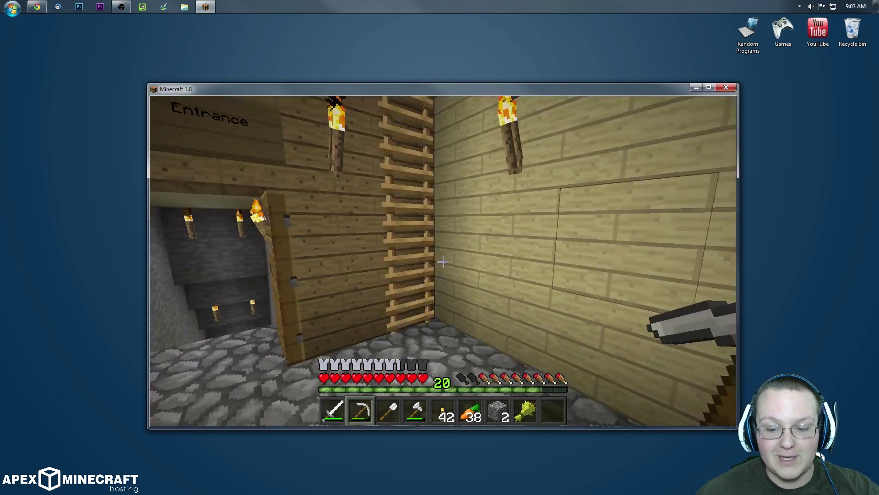
key("w")
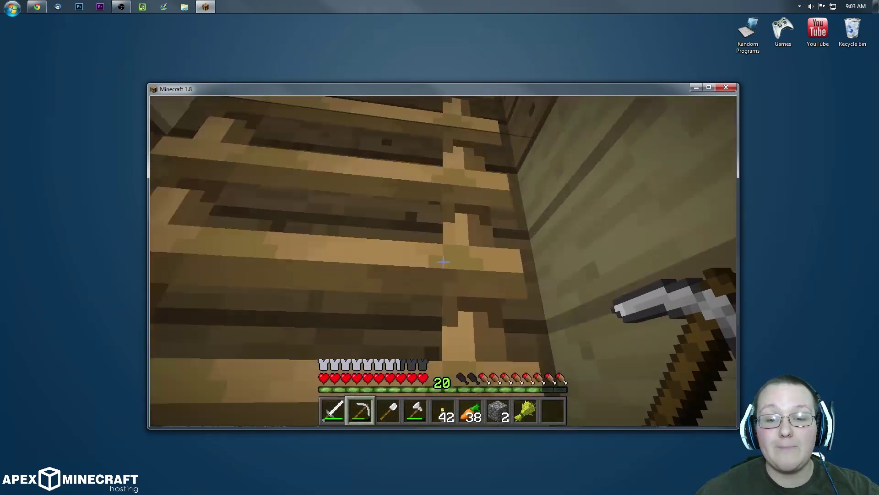
key("w")
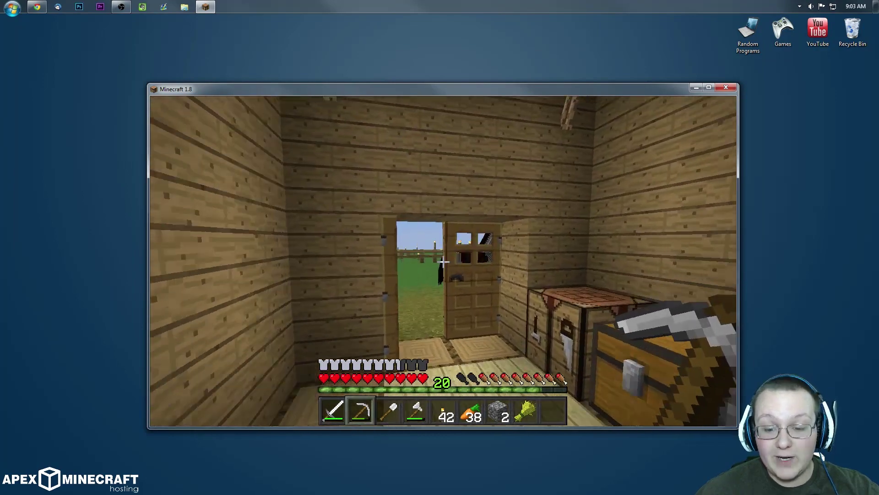
key("w")
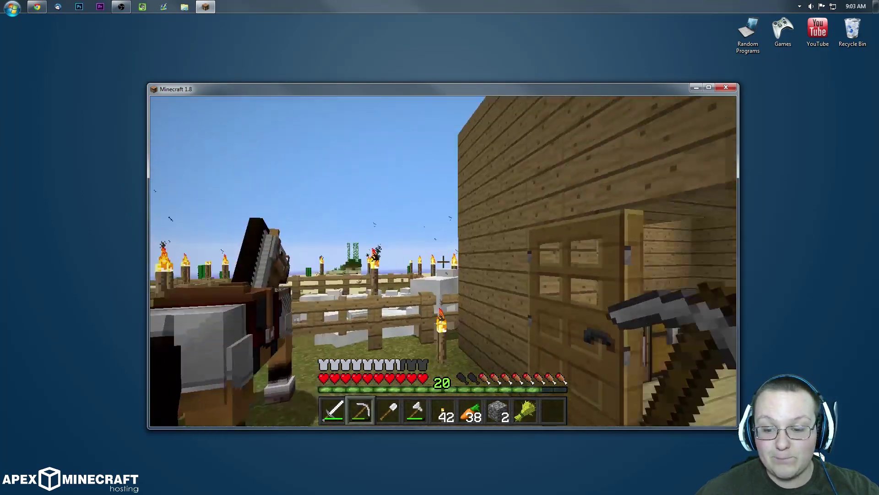
key("w")
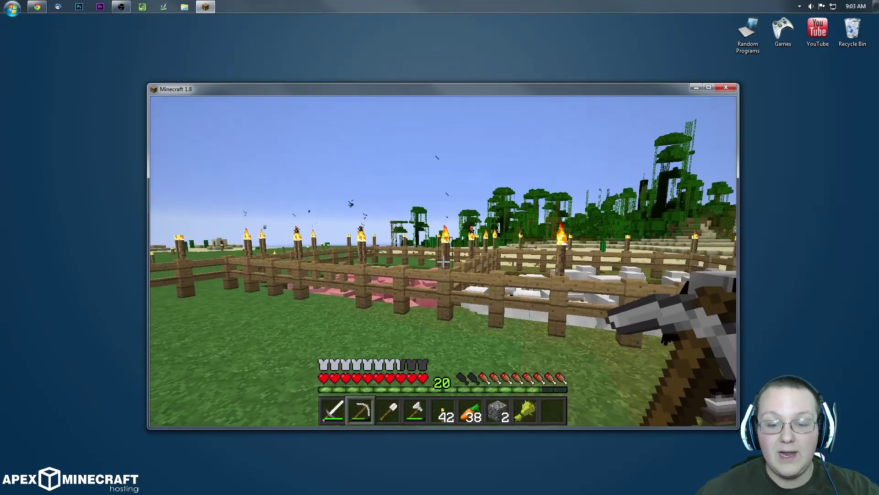
key("w")
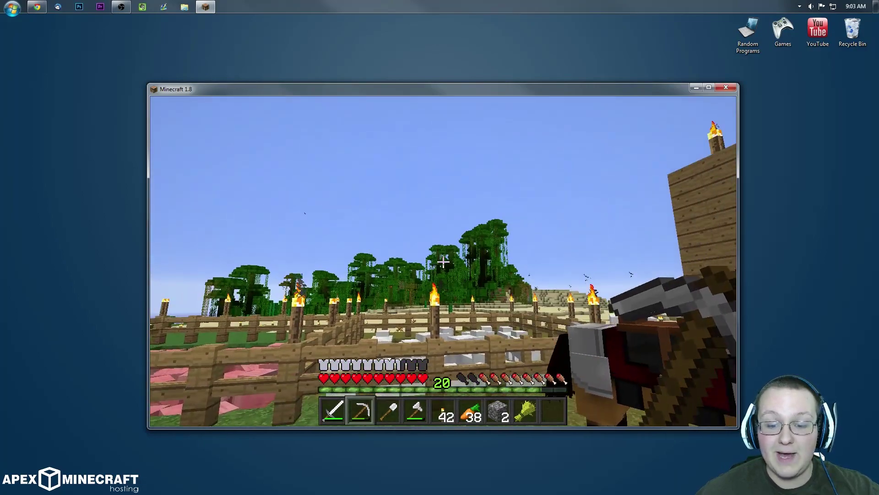
key("w")
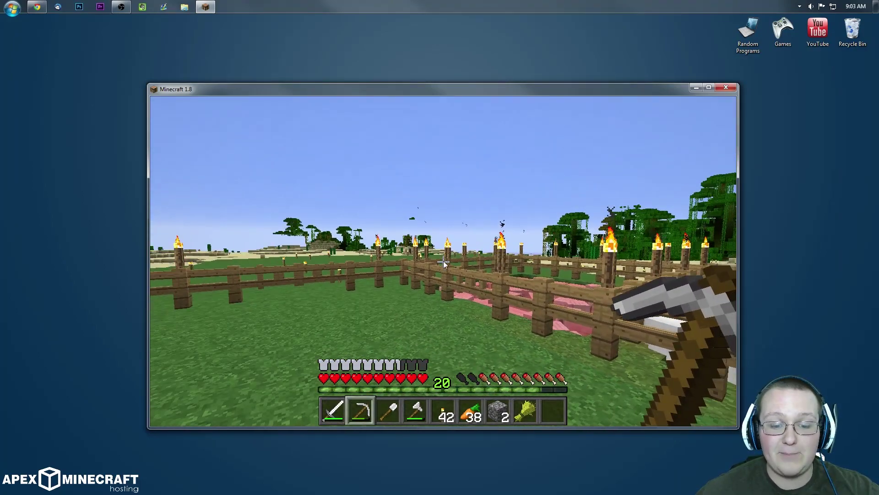
Step: Select the (internal) shader in the game's Shaders options and return to the world beside the pig pen
key("Escape")
left_click(415, 292)
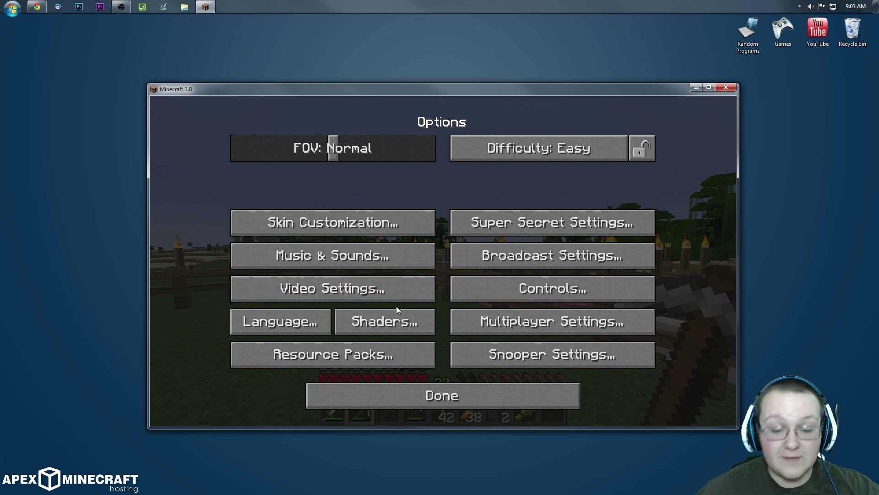
left_click(391, 323)
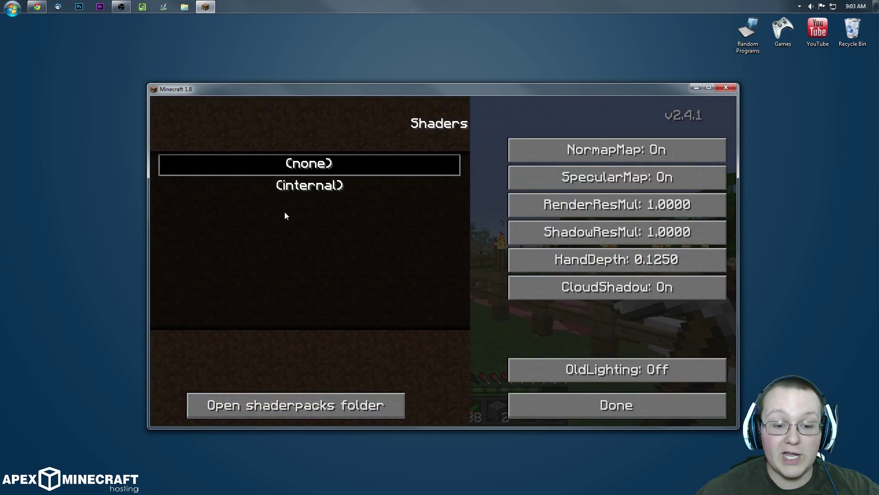
left_click(274, 189)
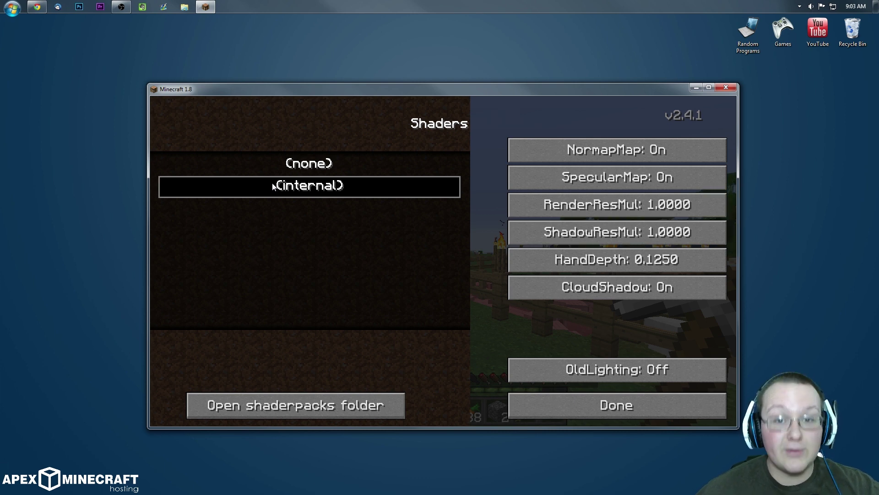
left_click(613, 408)
left_click(488, 385)
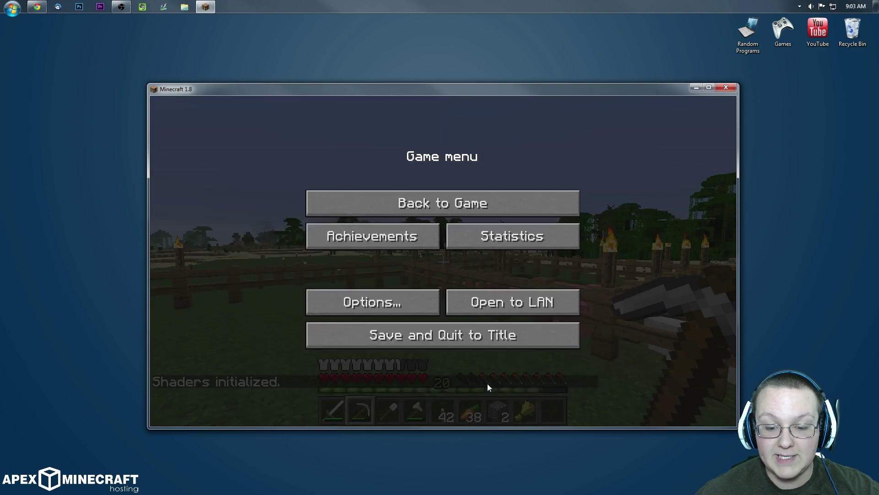
left_click(398, 202)
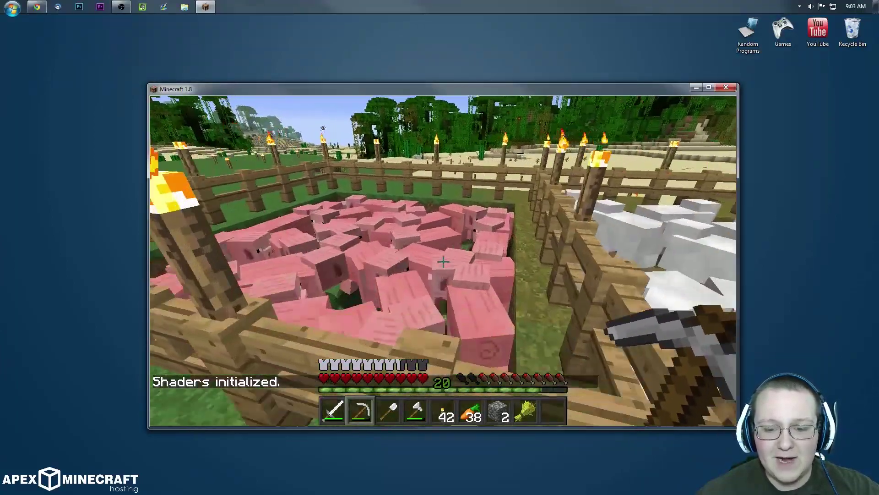
key("s")
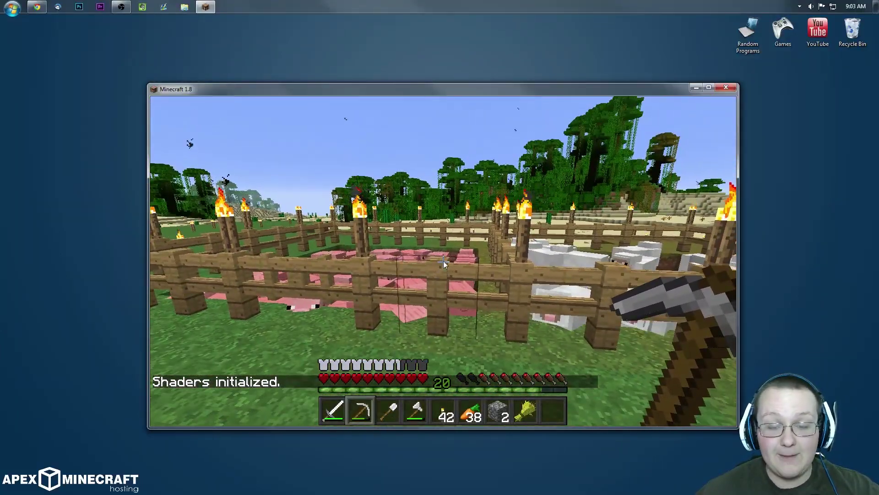
Step: Turn OldLighting on in the Shaders options and return to the world
key("Escape")
left_click(385, 306)
left_click(387, 312)
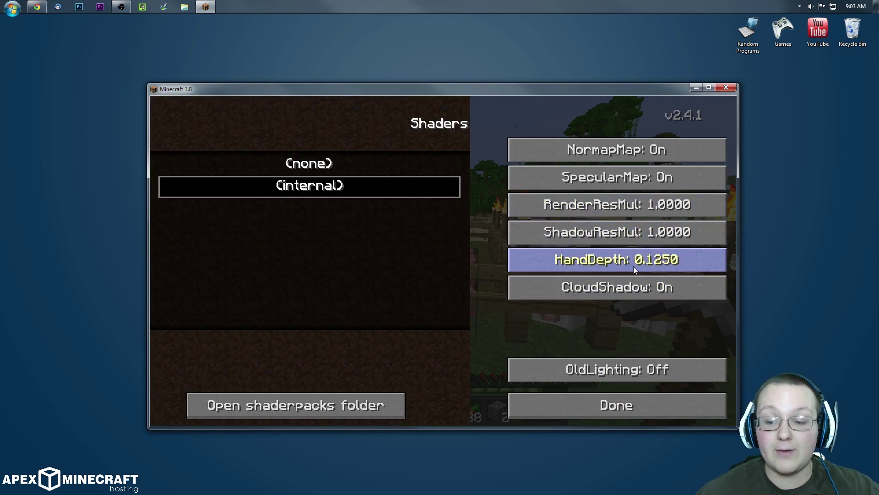
left_click(625, 412)
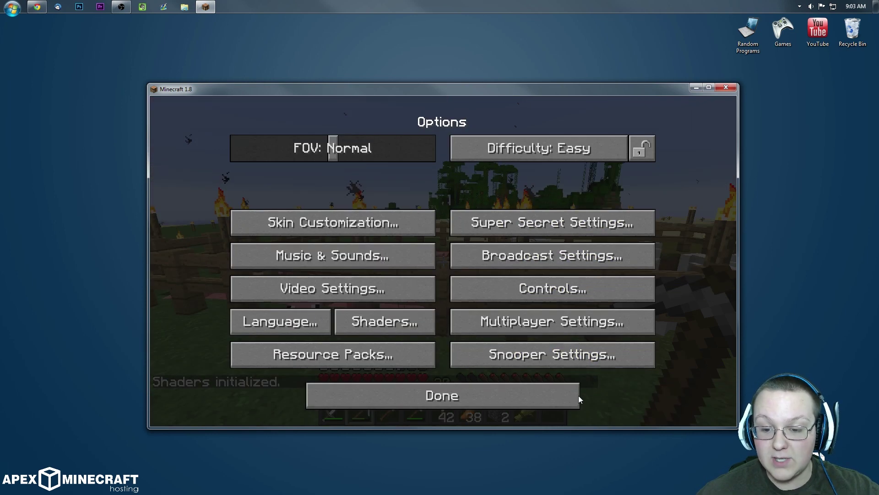
left_click(568, 395)
key("Escape")
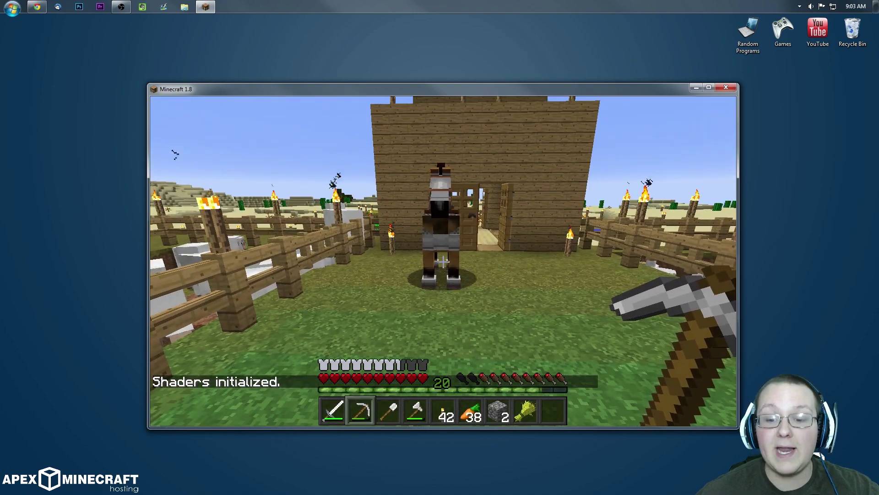
Step: Walk to the house and back into the fenced yard to examine the lighting
key("w")
key("w")
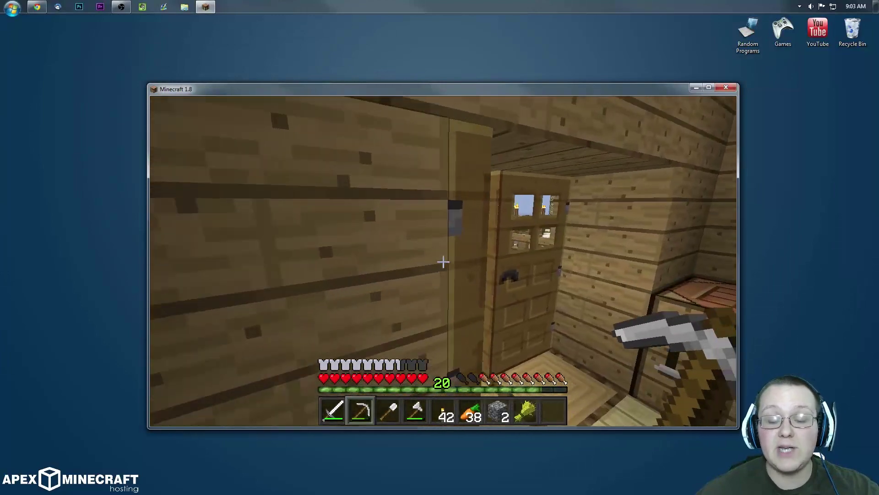
key("w")
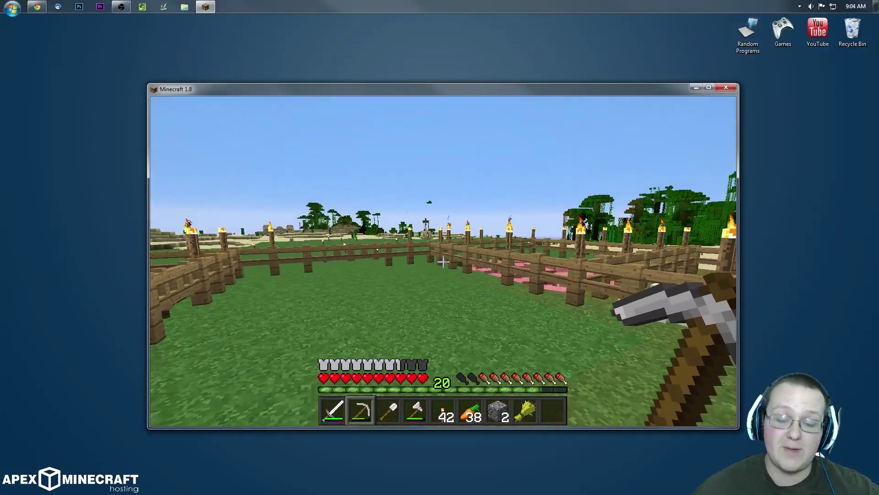
Step: Open the shaderpacks folder from the Shaders options to inspect it, and close the folder window
key("Escape")
left_click(432, 300)
left_click(398, 323)
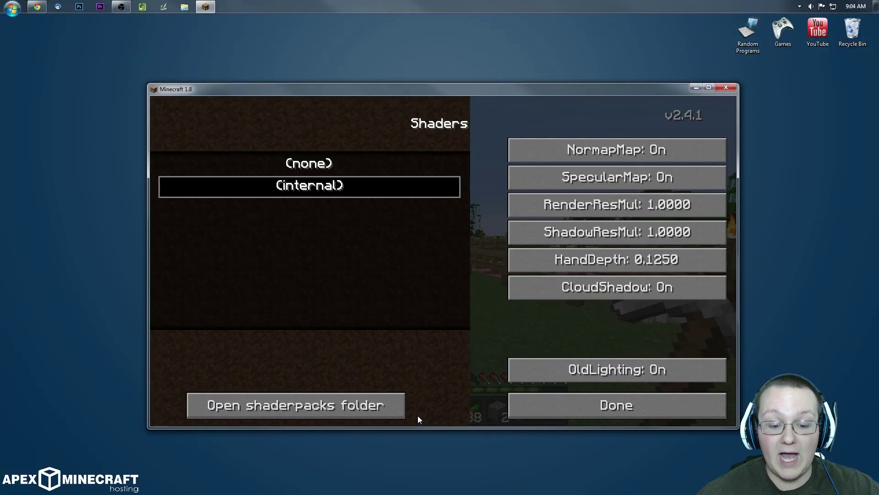
left_click(284, 408)
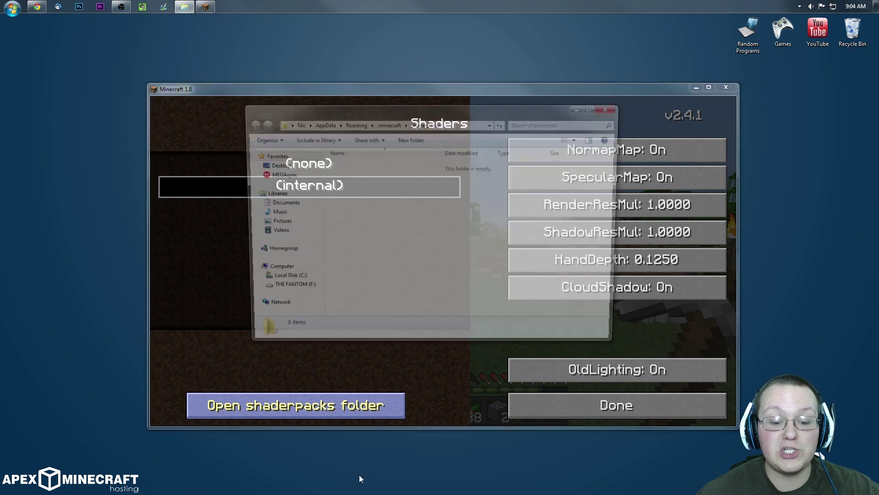
left_click_drag(33, 71, 8, 73)
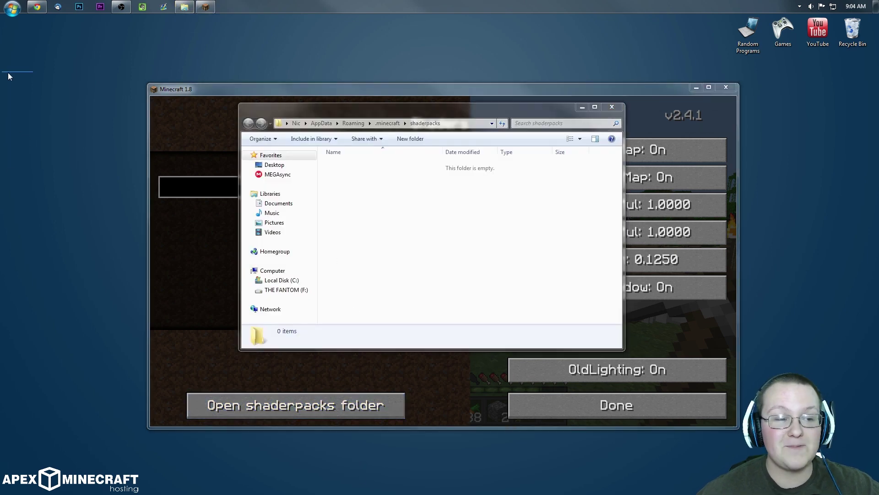
left_click(613, 106)
Step: Change the RenderResMul shader setting and view its effect in the world
left_click(628, 212)
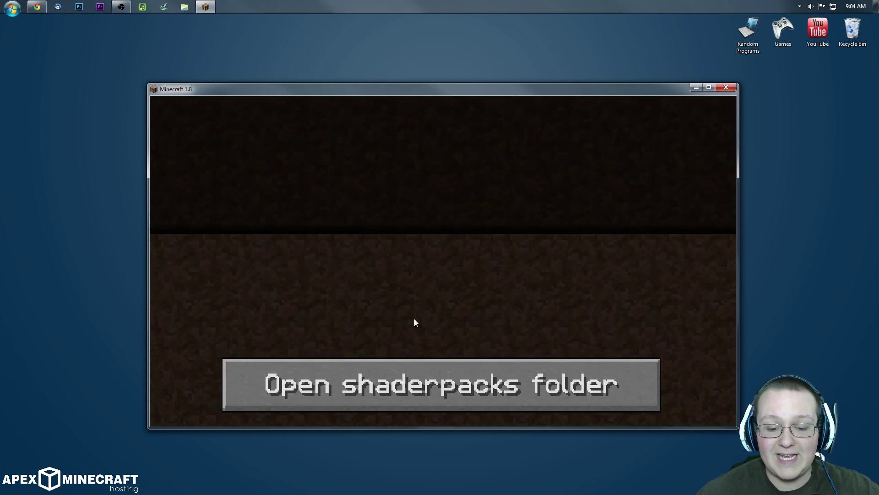
key("Escape")
key("Escape")
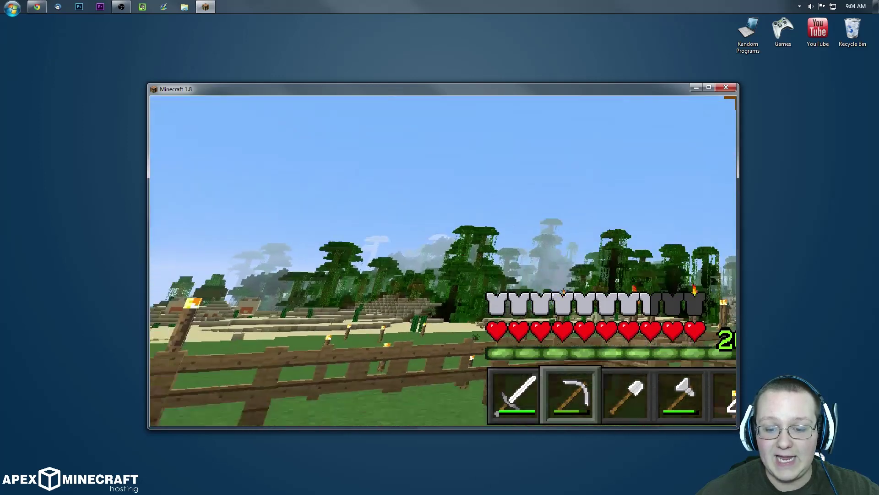
key("Escape")
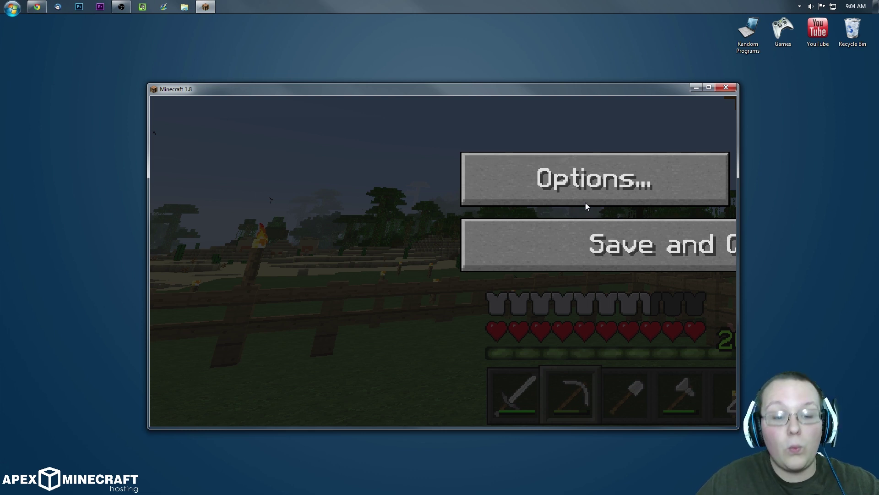
Step: Switch to Chrome and go back to the Shaders Mod forum thread's first post to review the Minecraft 1.8 download section
left_click(38, 6)
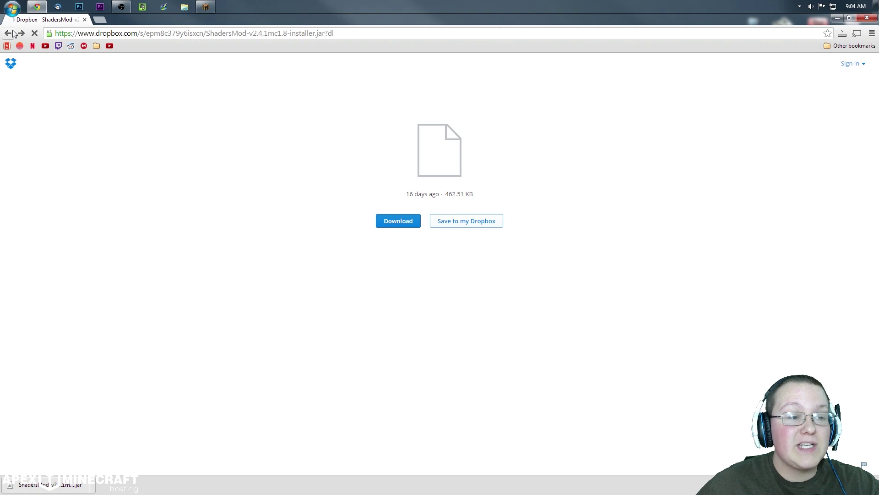
left_click(7, 33)
left_click(451, 122)
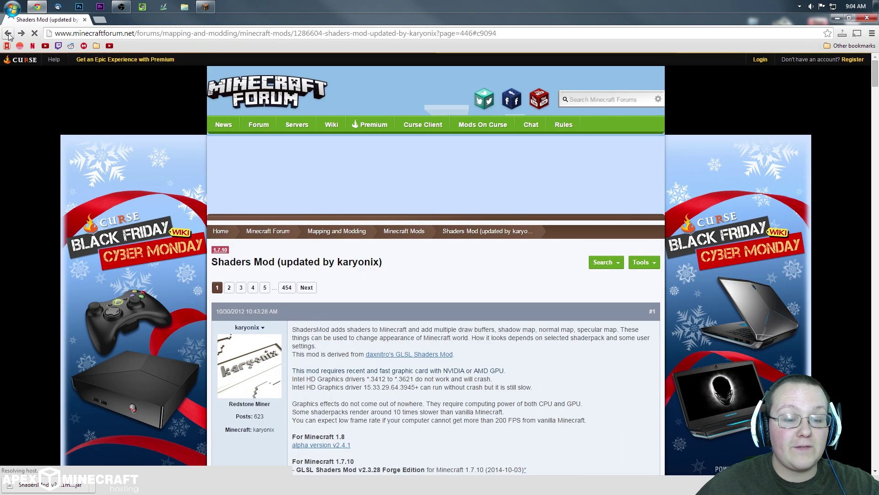
left_click(8, 33)
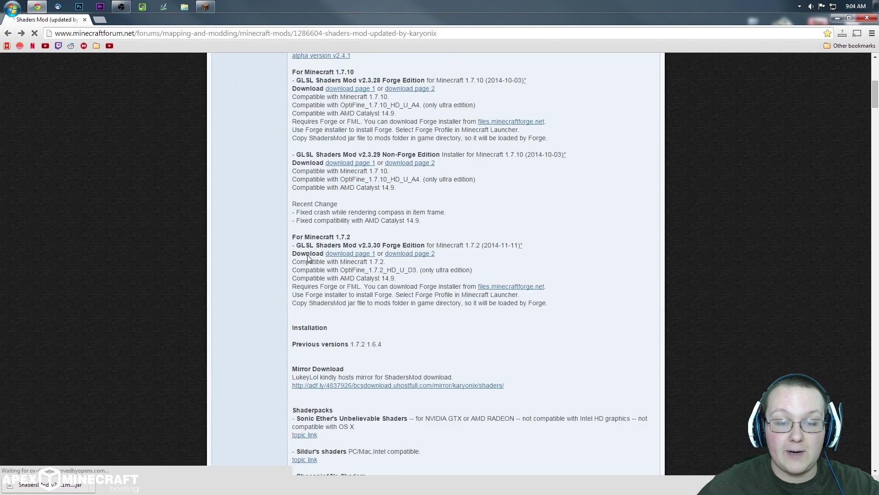
scroll(307, 259, "up", 2)
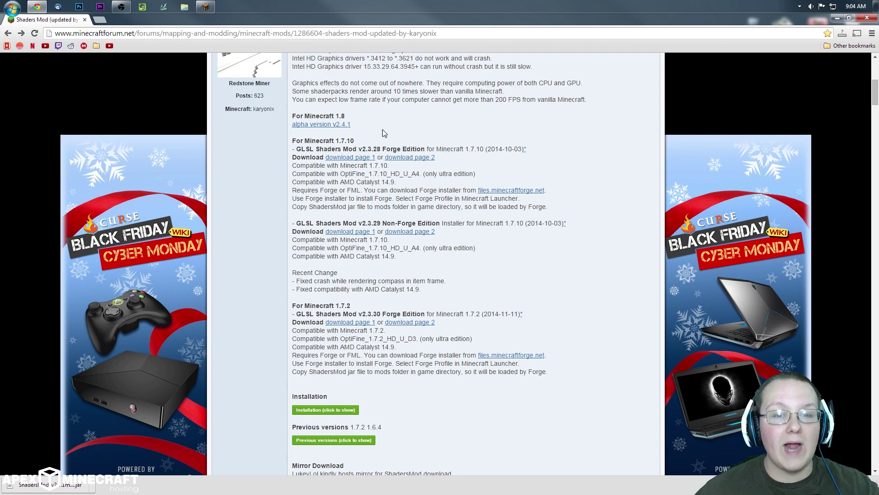
Step: Switch back to Minecraft, resume the world briefly, and close the game window
left_click(205, 6)
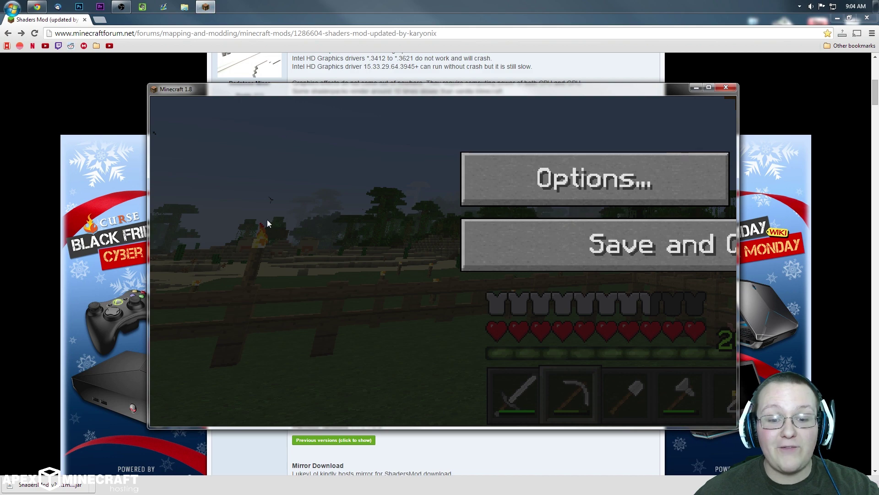
key("Escape")
key("Escape")
key("Escape")
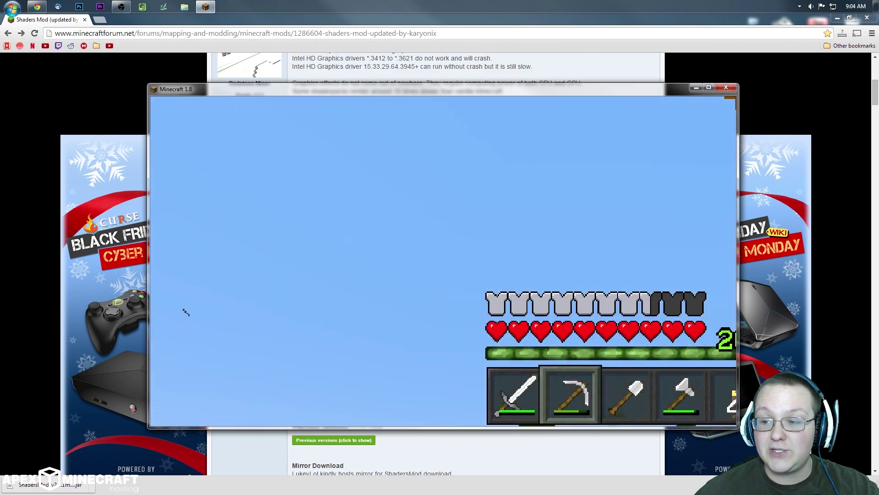
key("Escape")
left_click(725, 86)
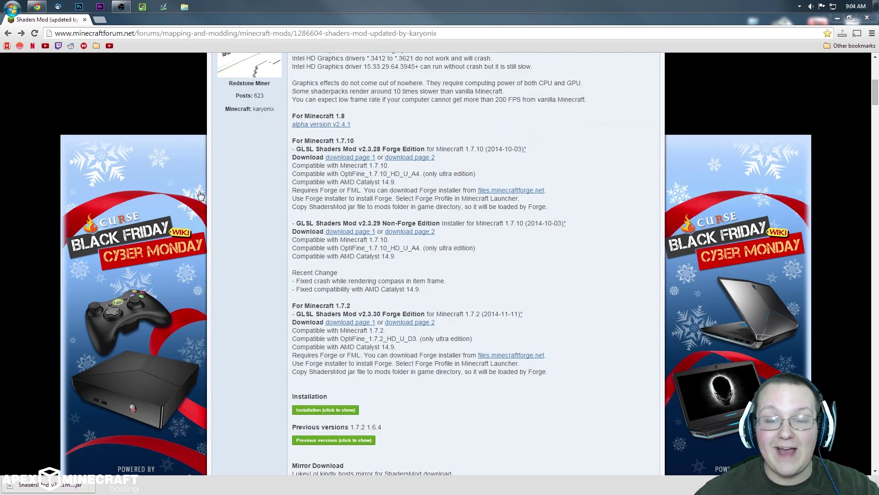